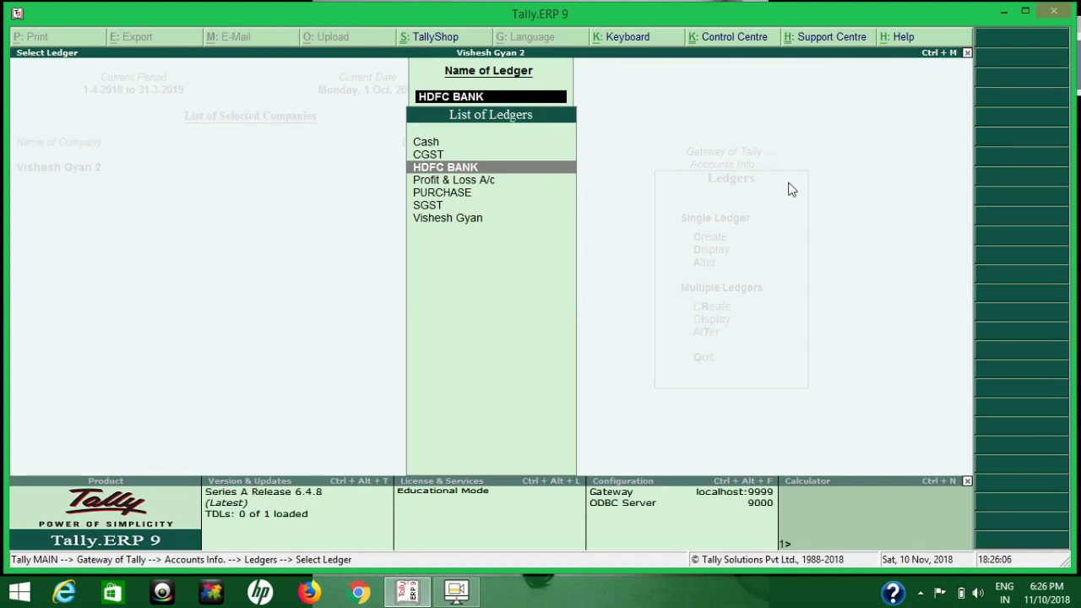
Step: Open the HDFC BANK ledger for alteration and set Alter cheque books to Yes
key(Return)
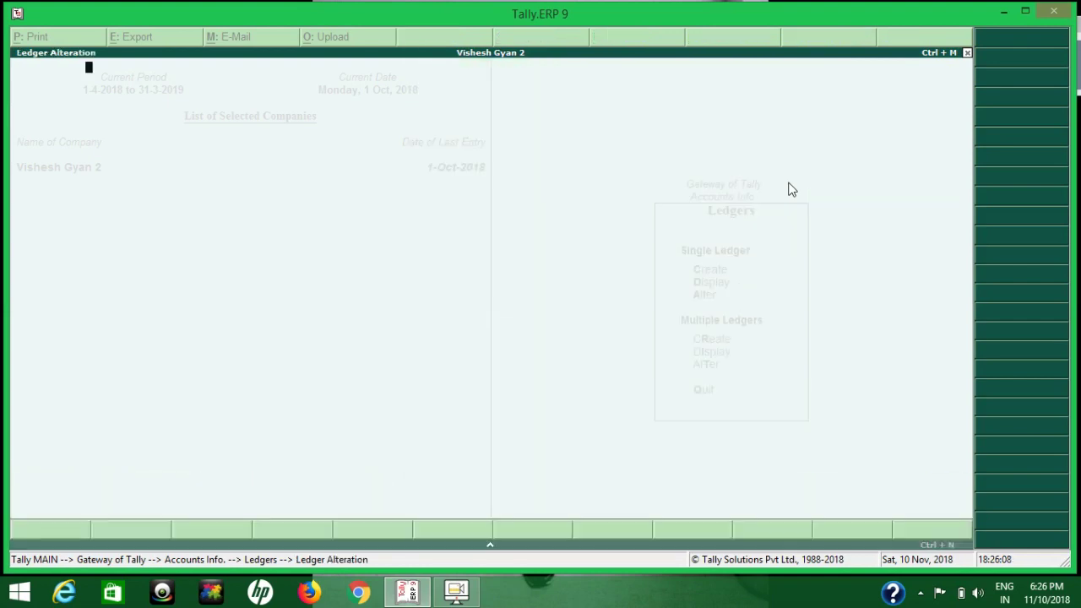
key(Return)
key(Return)
key(Return)
key(Return)
key(Return)
key(Return)
key(Return)
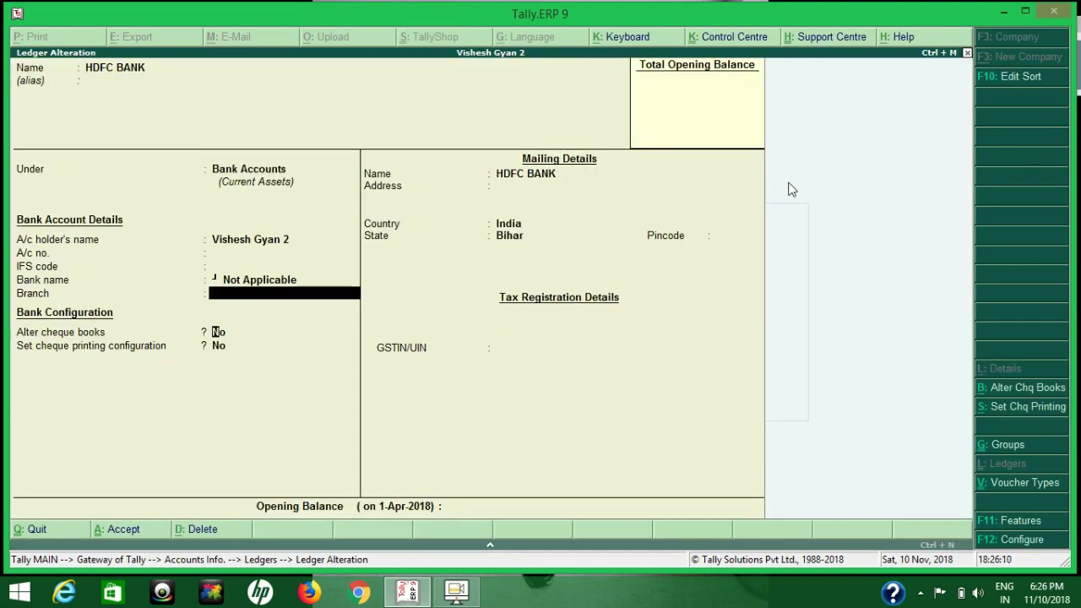
text(y)
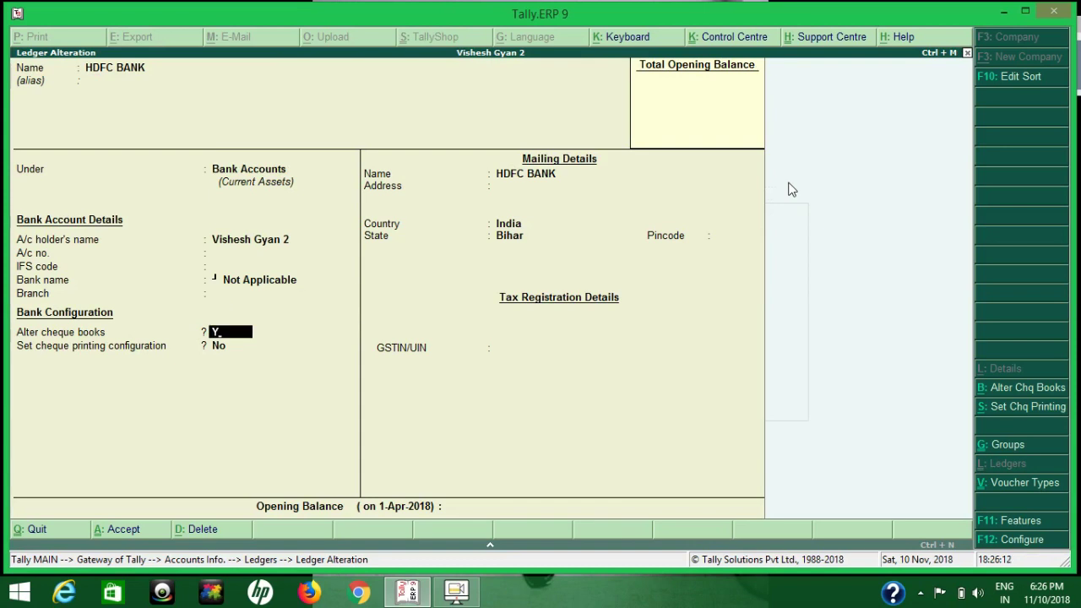
key(Return)
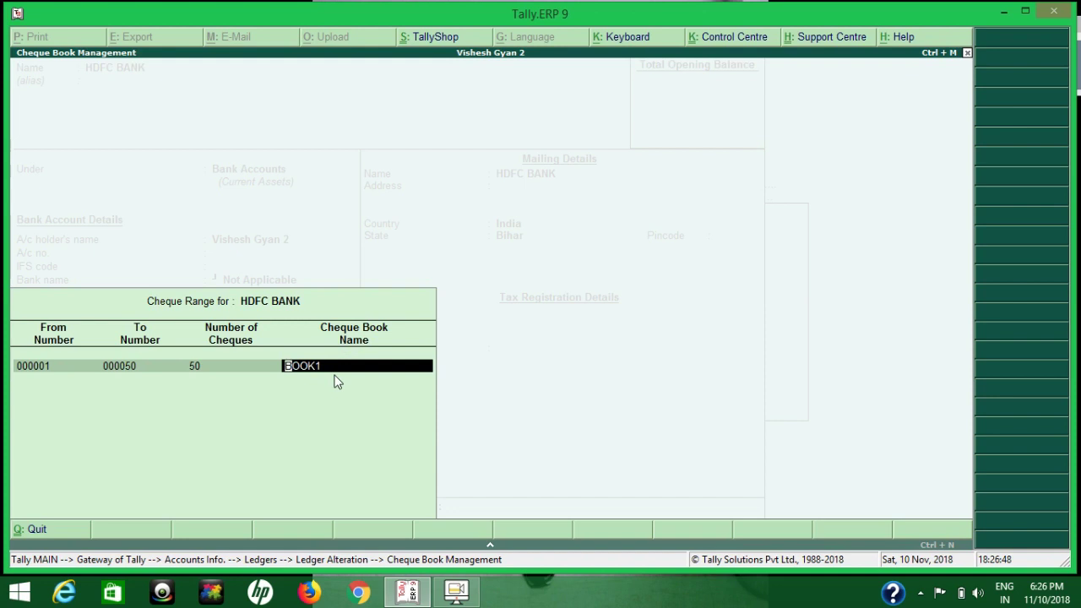
Step: Accept the cheque range 000001 to 000050 under cheque book BOOK1 and keep cheque printing configuration at No
key(Return)
key(Return)
key(Return)
key(Return)
key(Return)
key(Return)
key(Return)
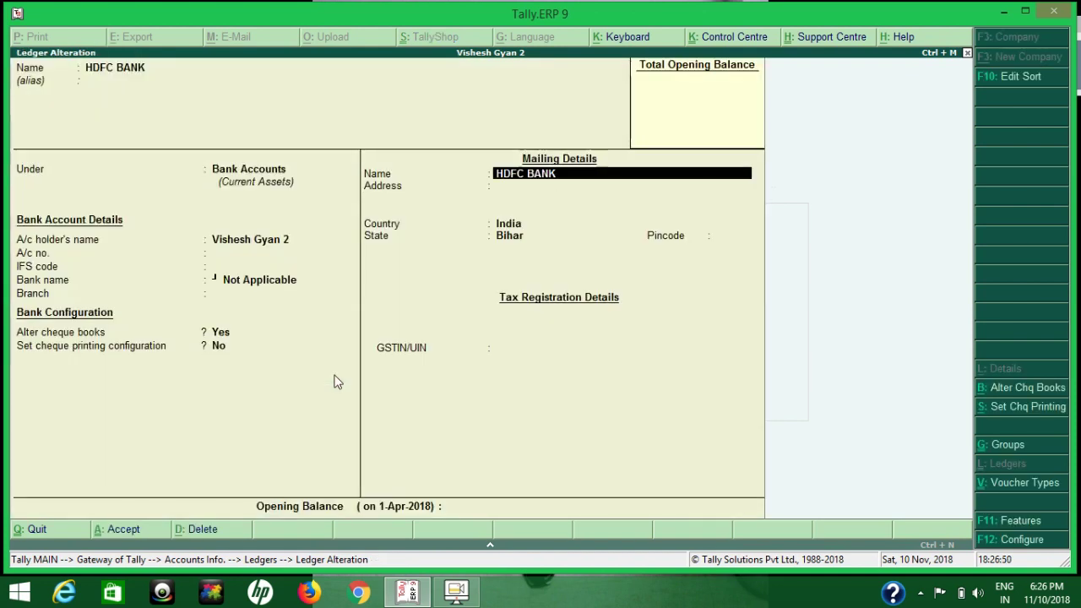
Step: Accept the remaining HDFC BANK ledger details, save the ledger and return to the Gateway of Tally
key(Return)
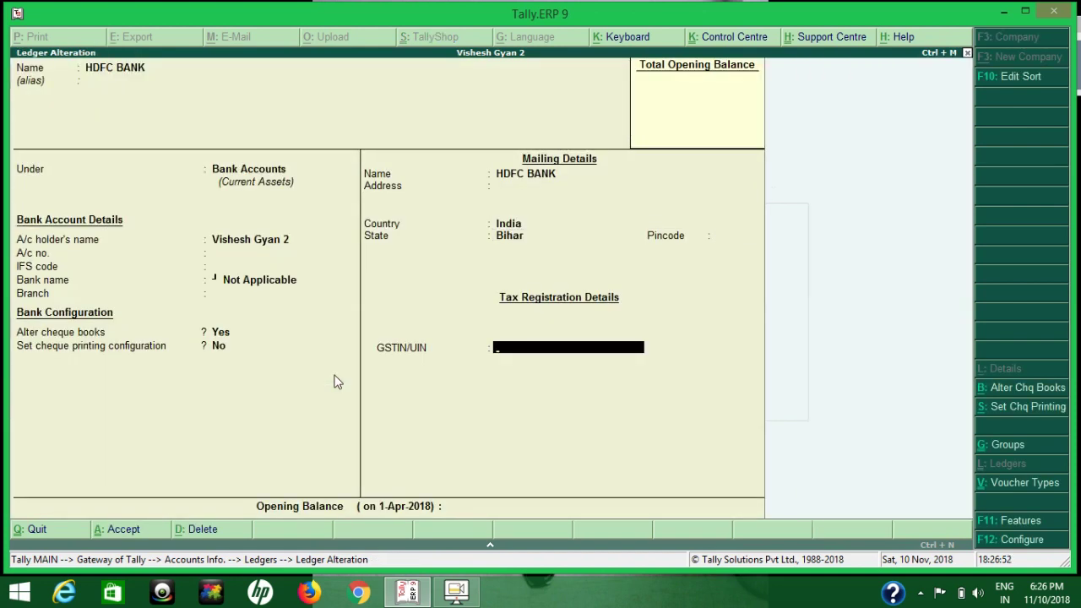
key(Return)
key(Return)
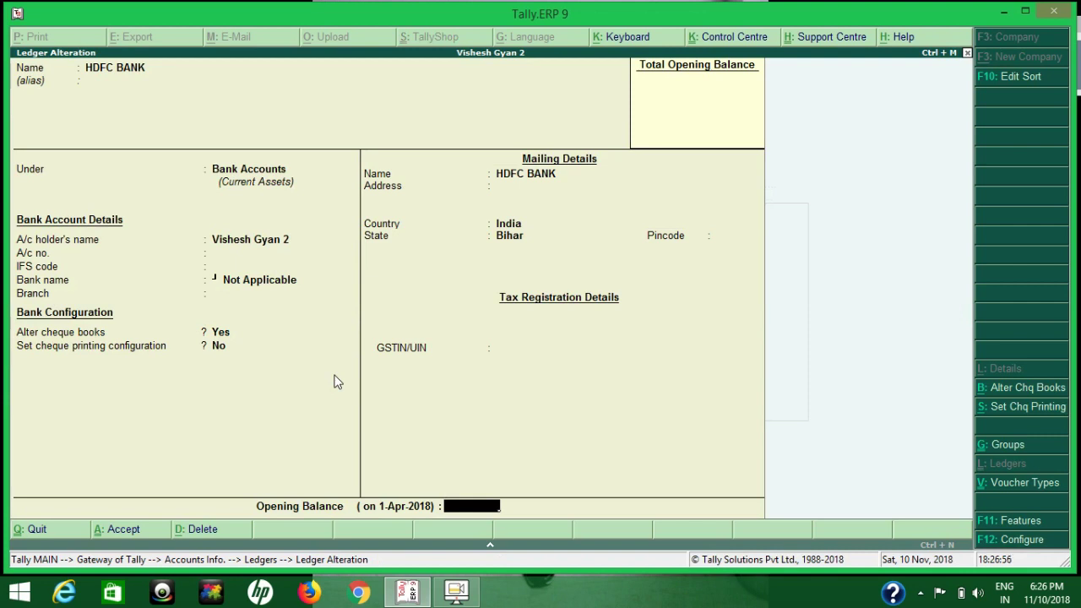
key(Return)
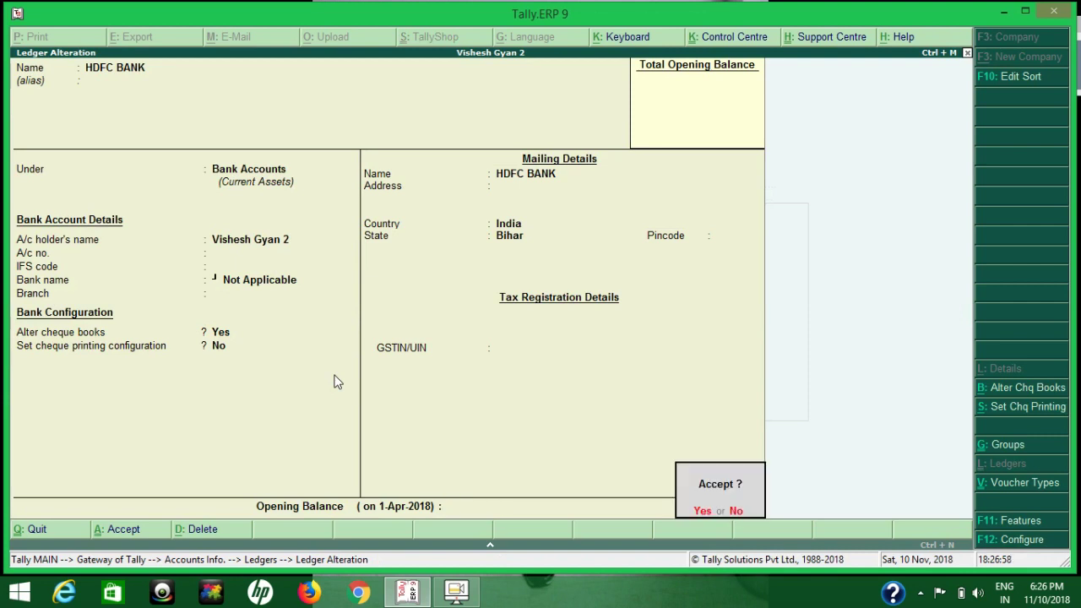
key(Return)
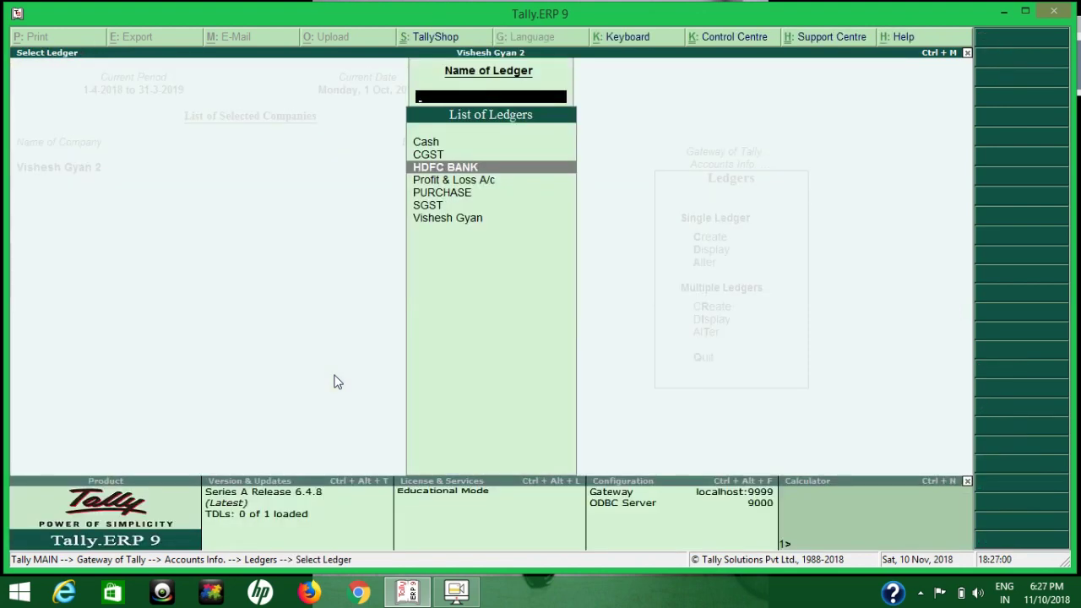
key(Escape)
key(Escape)
key(Escape)
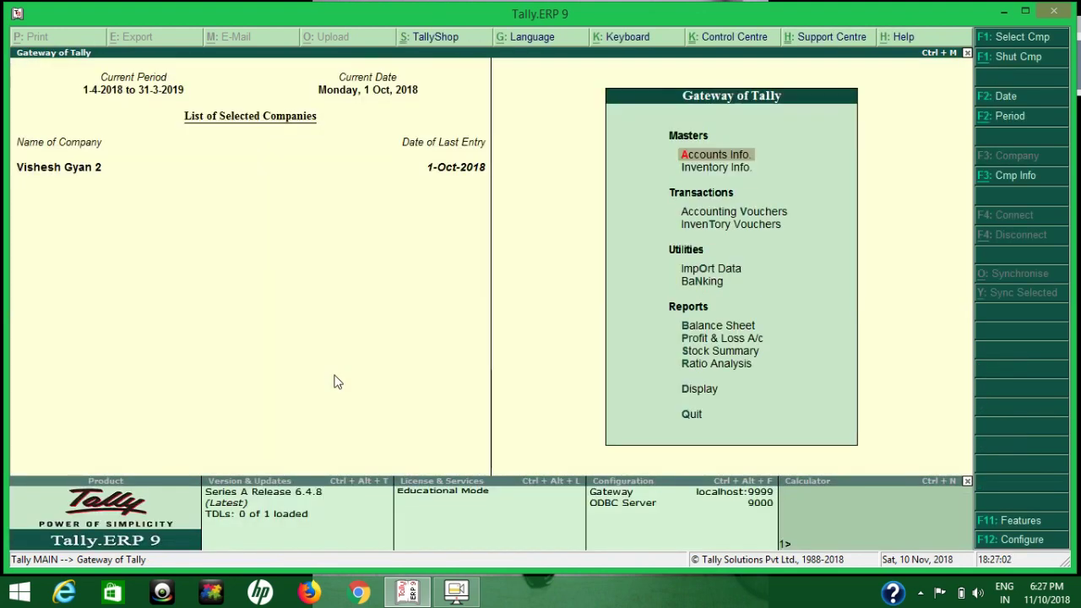
Step: Start an accounting payment voucher, open its configuration and review the General Options as far as Print cheque after saving voucher
key(v)
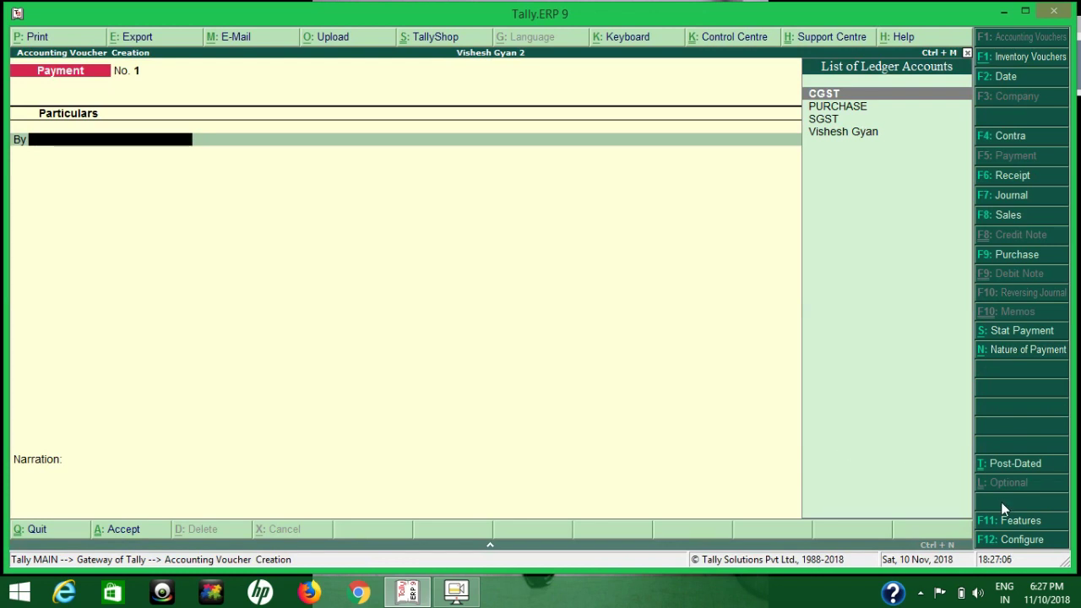
click(1000, 546)
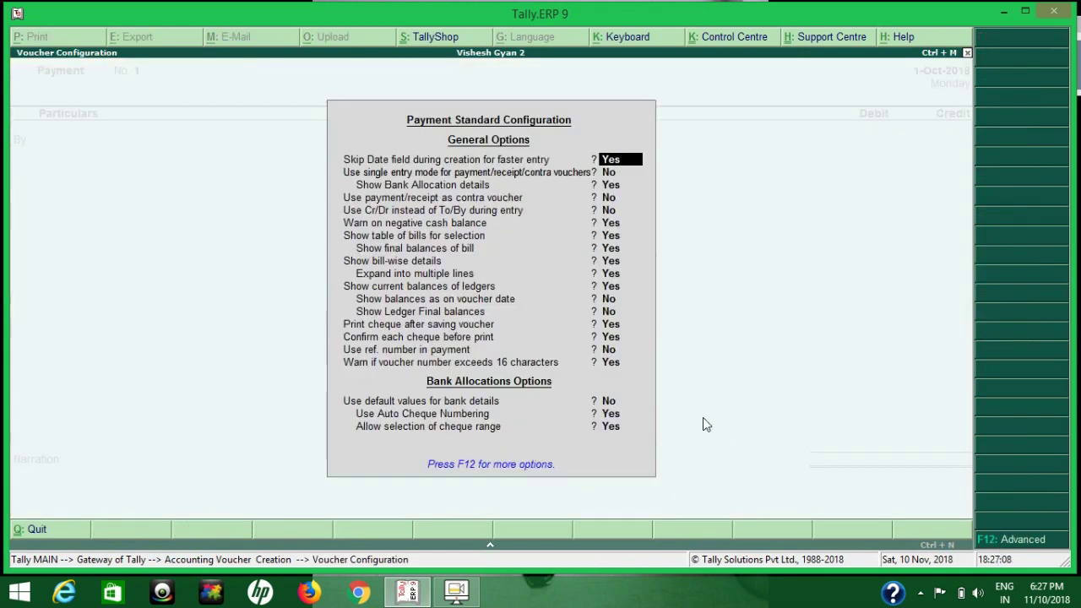
key(Return)
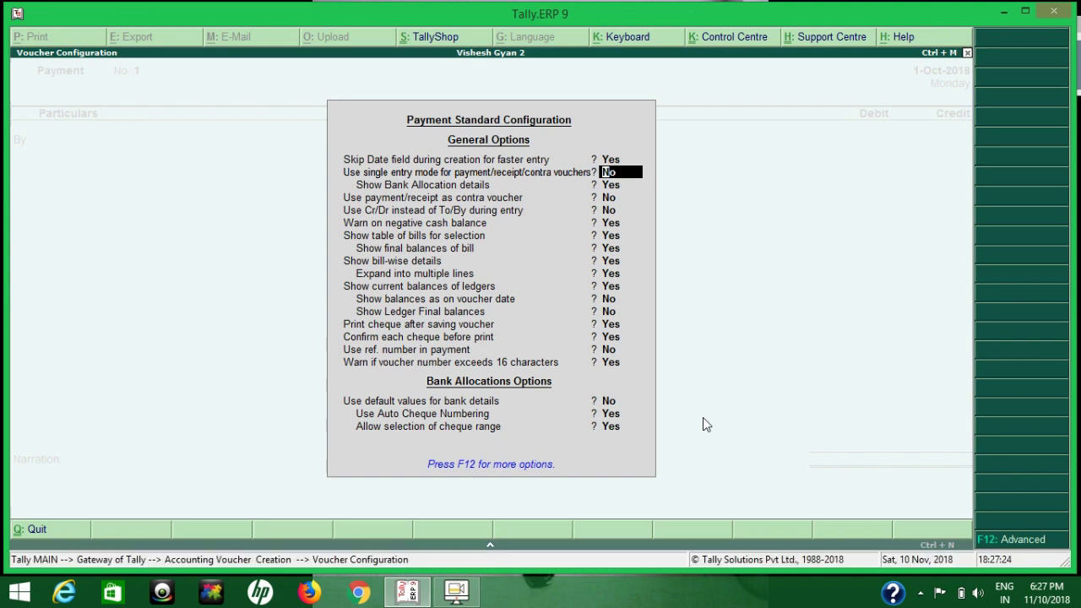
key(Return)
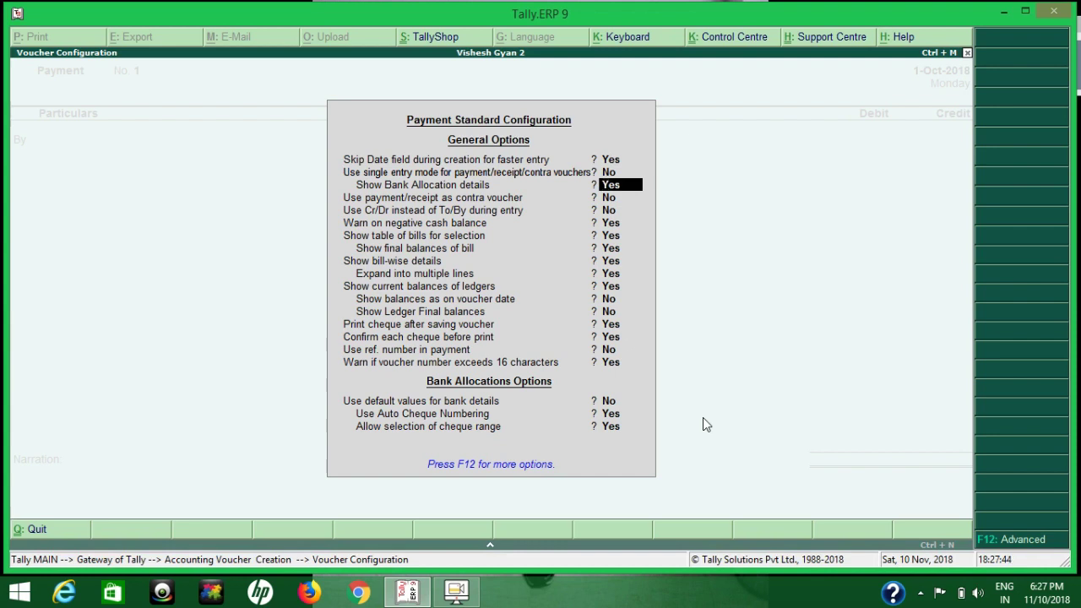
key(Return)
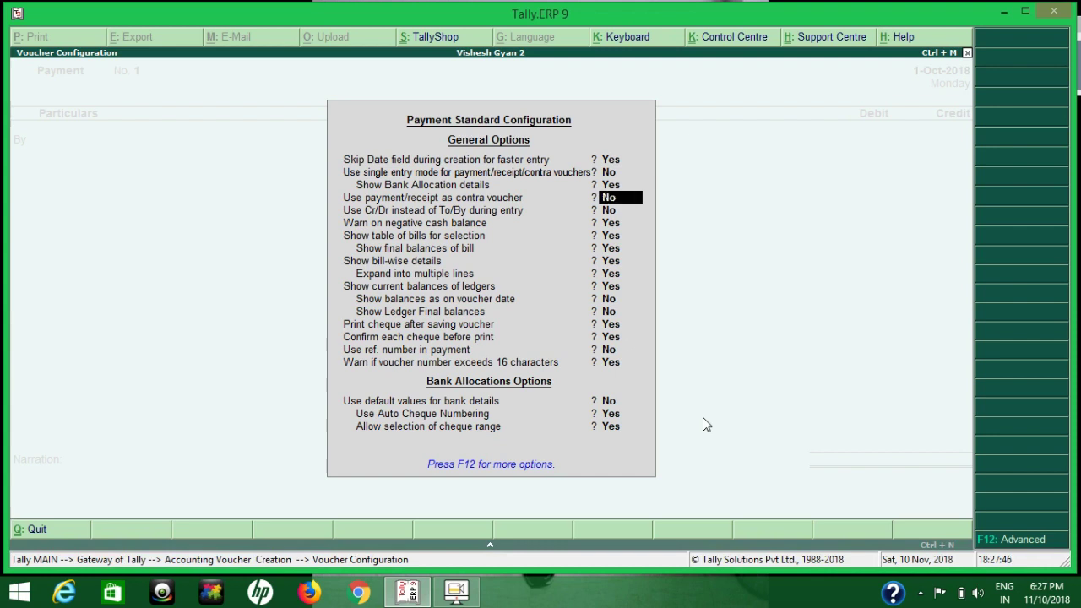
key(Return)
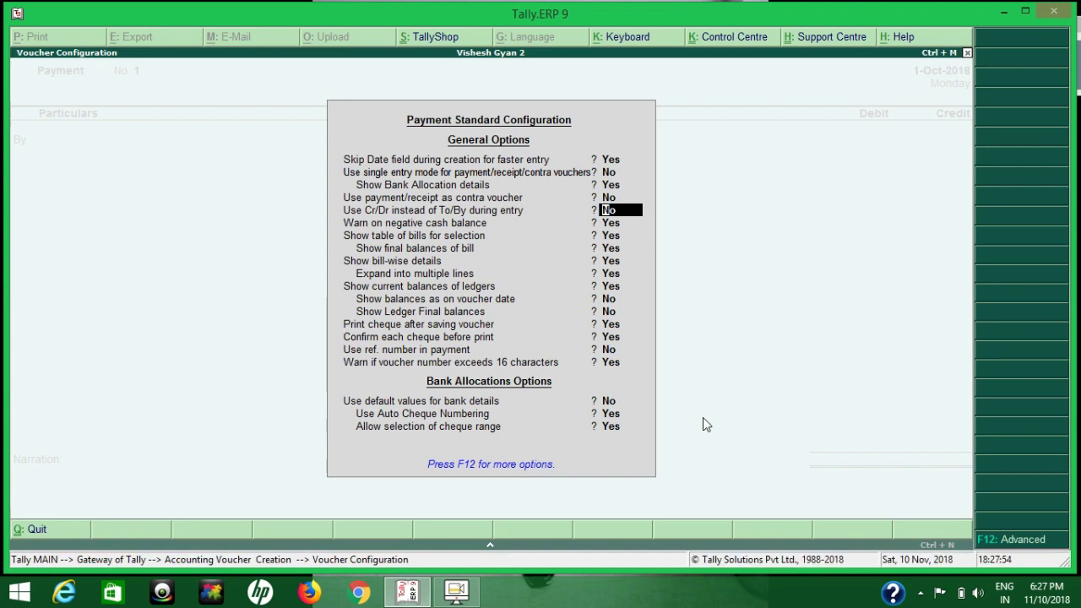
key(Return)
key(Return)
key(Return)
key(Return)
key(Return)
key(Return)
key(Return)
key(Return)
key(Return)
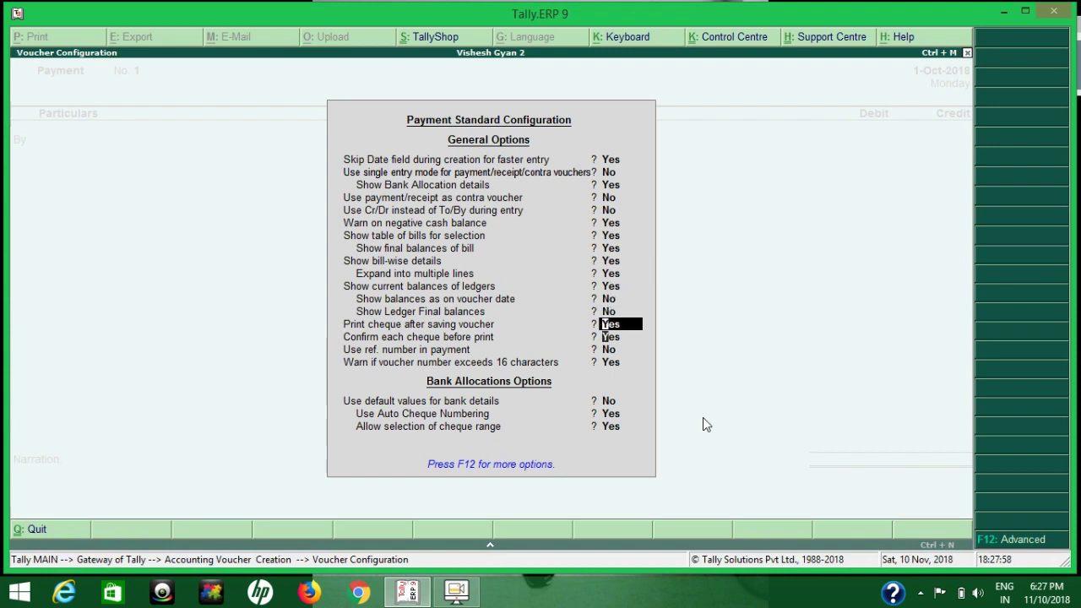
Step: Keep Use Auto Cheque Numbering and Allow selection of cheque range at Yes and save the payment configuration
key(Return)
key(Return)
key(Return)
key(Return)
key(Return)
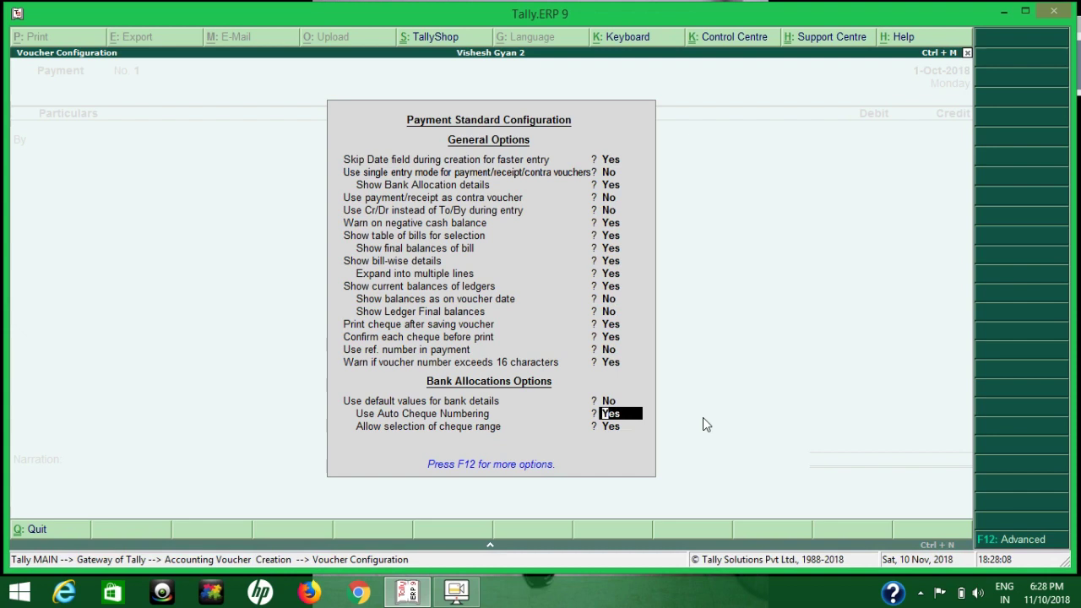
key(Return)
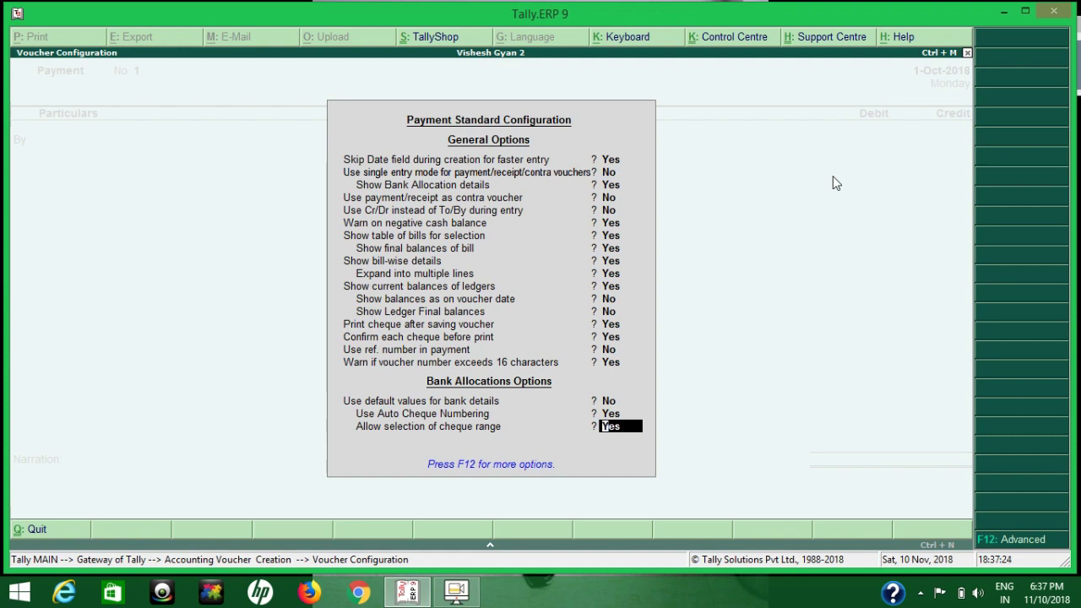
key(Return)
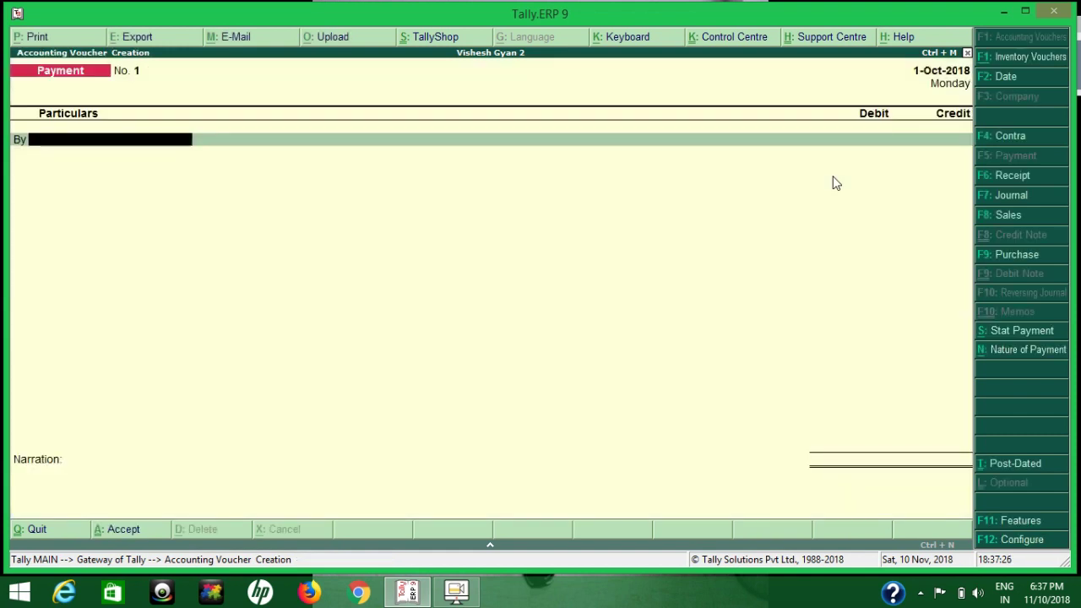
Step: Debit Vishesh Gyan 224 in the payment voucher and allocate it as Agst Ref to pending bill 1
text(V)
key(Return)
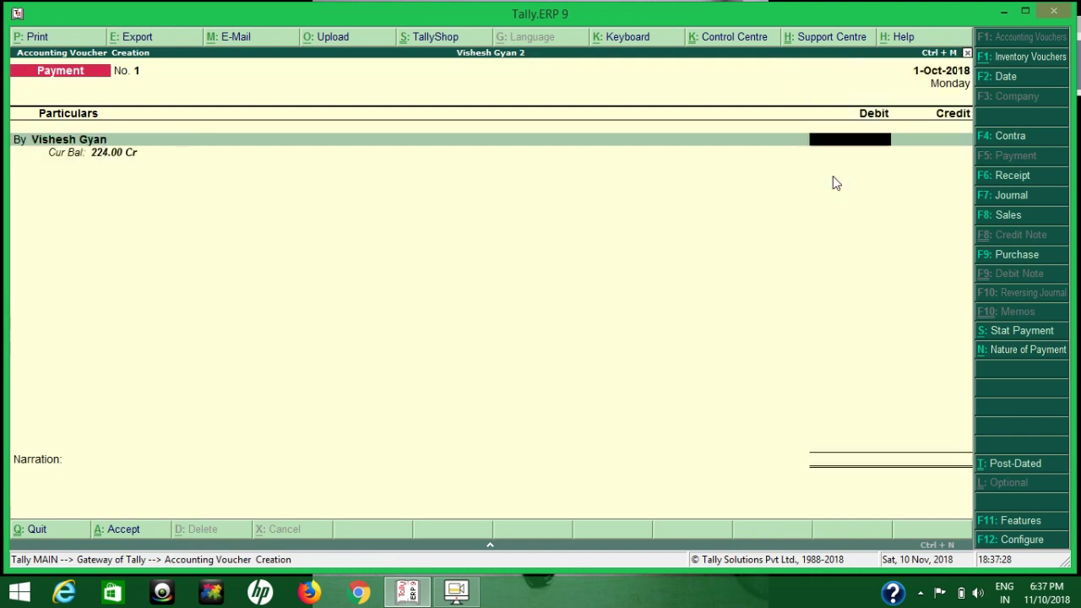
text(224)
key(Return)
key(Return)
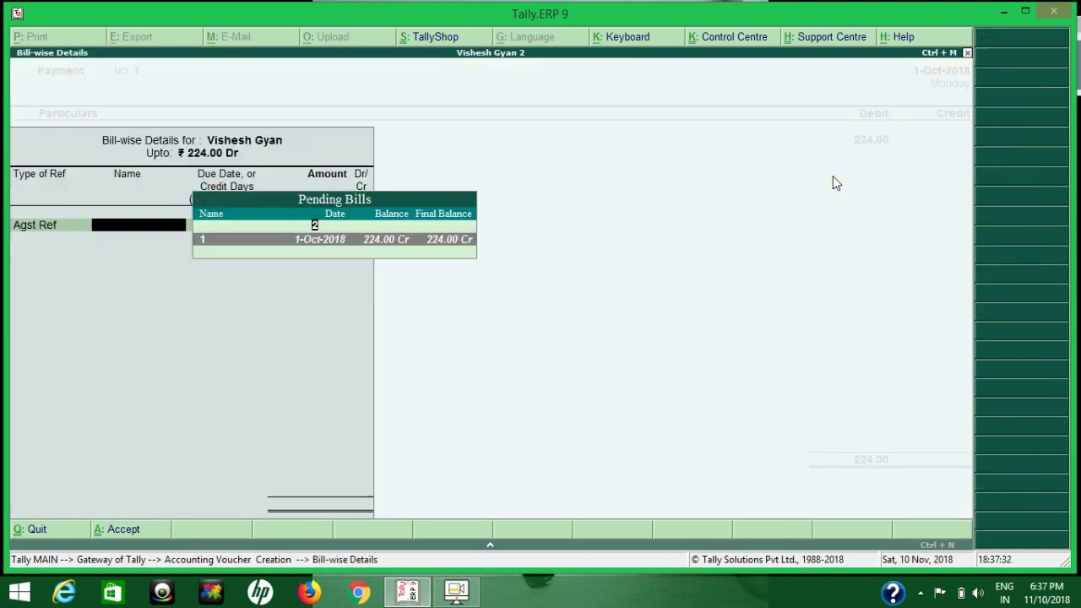
key(Return)
key(Return)
key(Return)
Step: Credit HDFC BANK with 224 and bring up its bank allocations
key(Return)
key(Return)
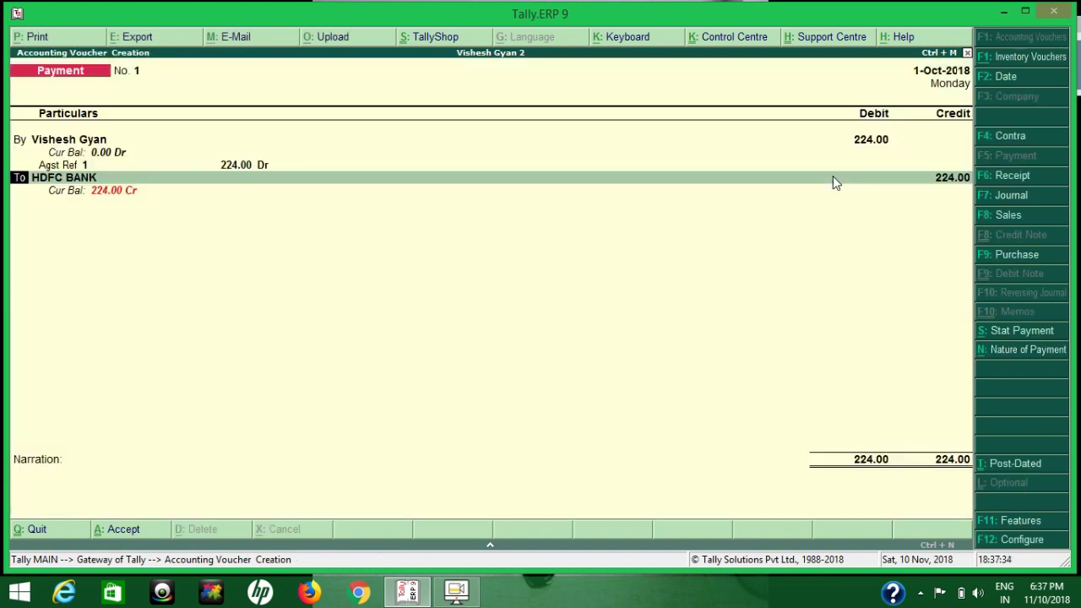
key(Return)
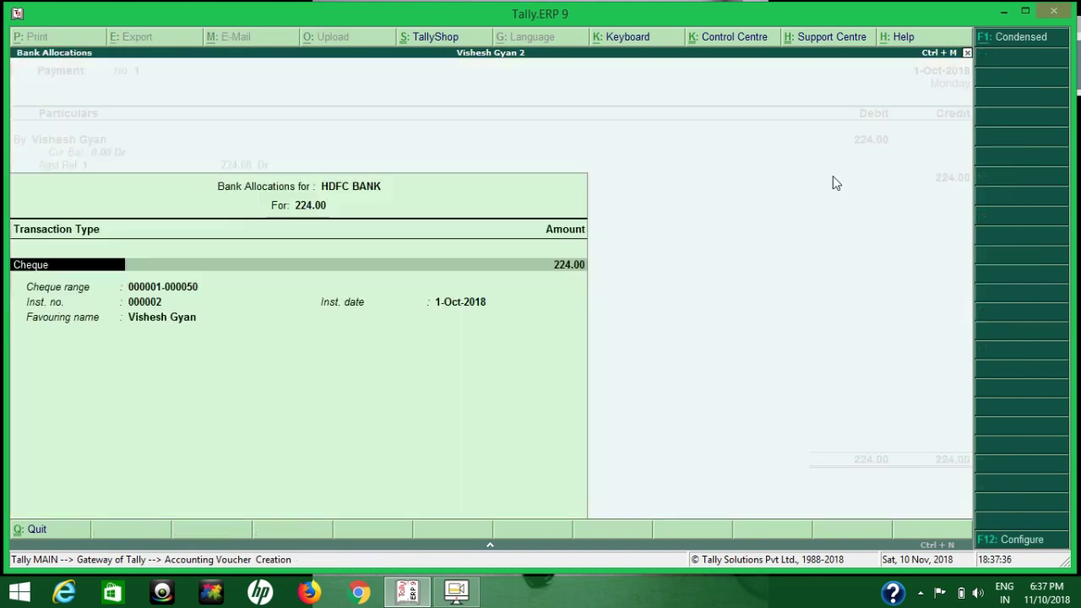
Step: Set the cheque's instrument number to 000003, keep the date 1-Oct-2018 and save the payment voucher
key(Return)
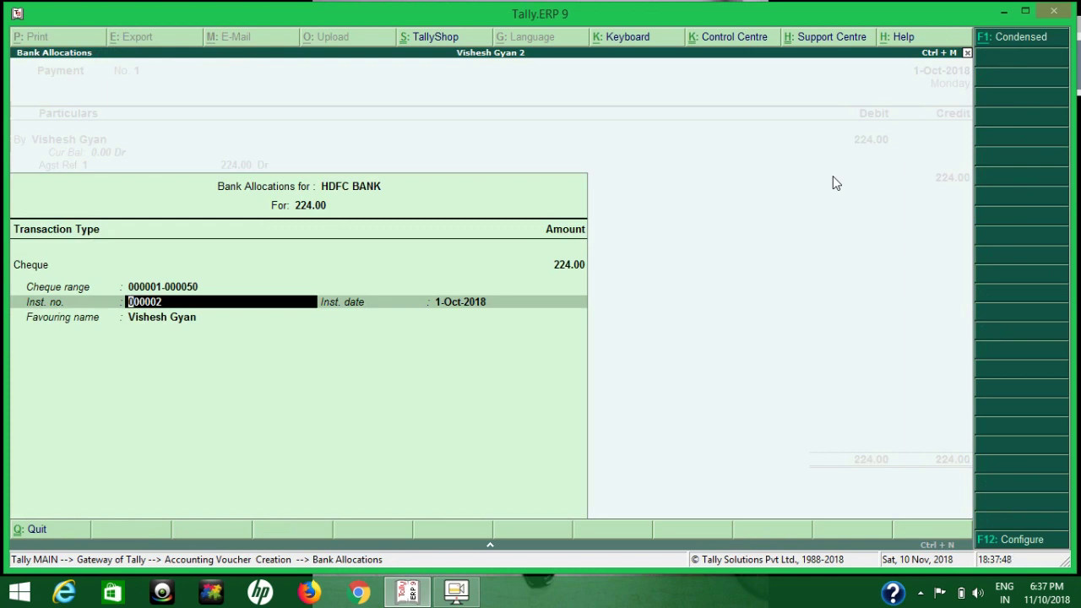
text(000003)
key(Return)
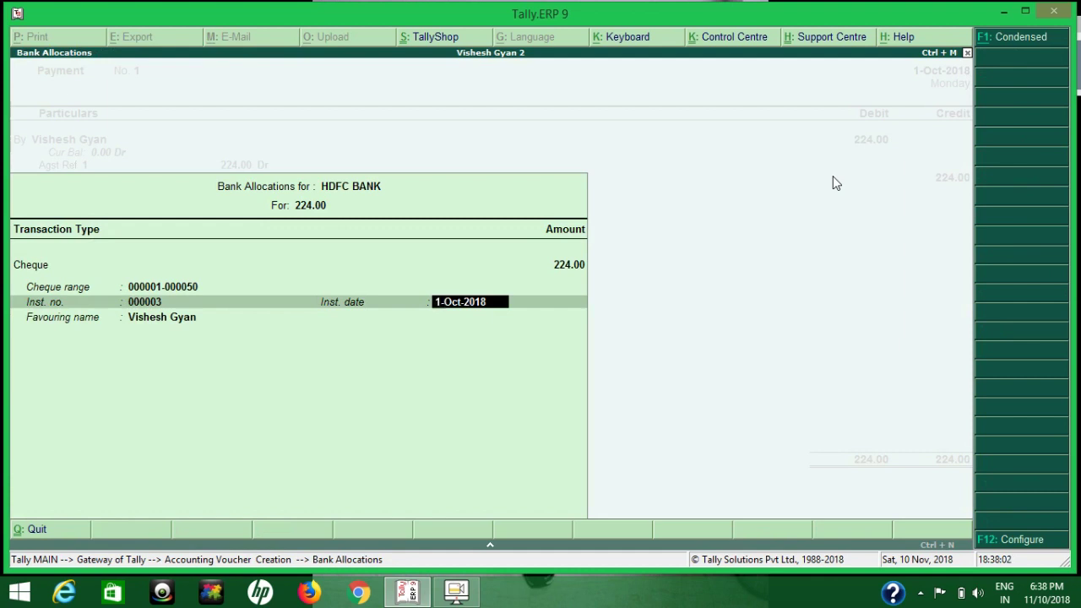
key(Return)
key(Return)
key(Return)
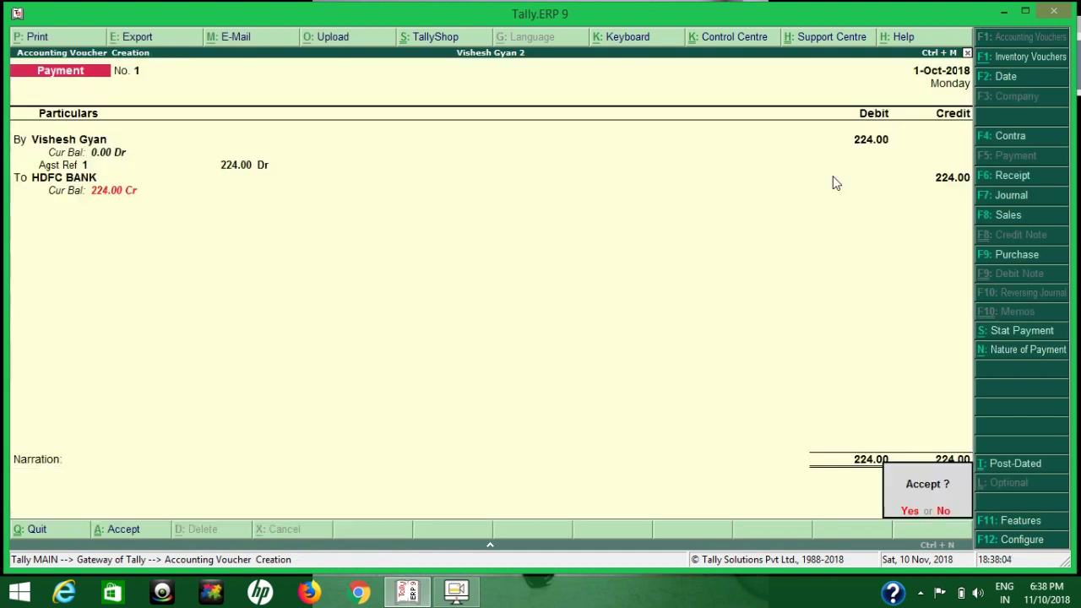
key(Return)
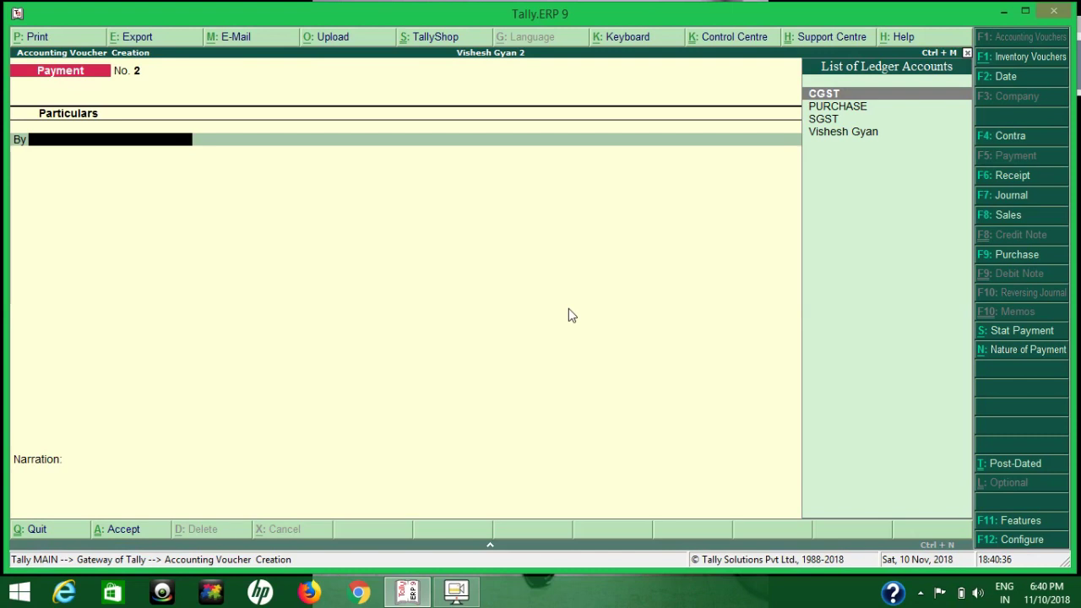
Step: Debit Vishesh Gyan 224 in the second payment voucher, with the bill-wise adjustment set to On Account
key(Down)
key(Down)
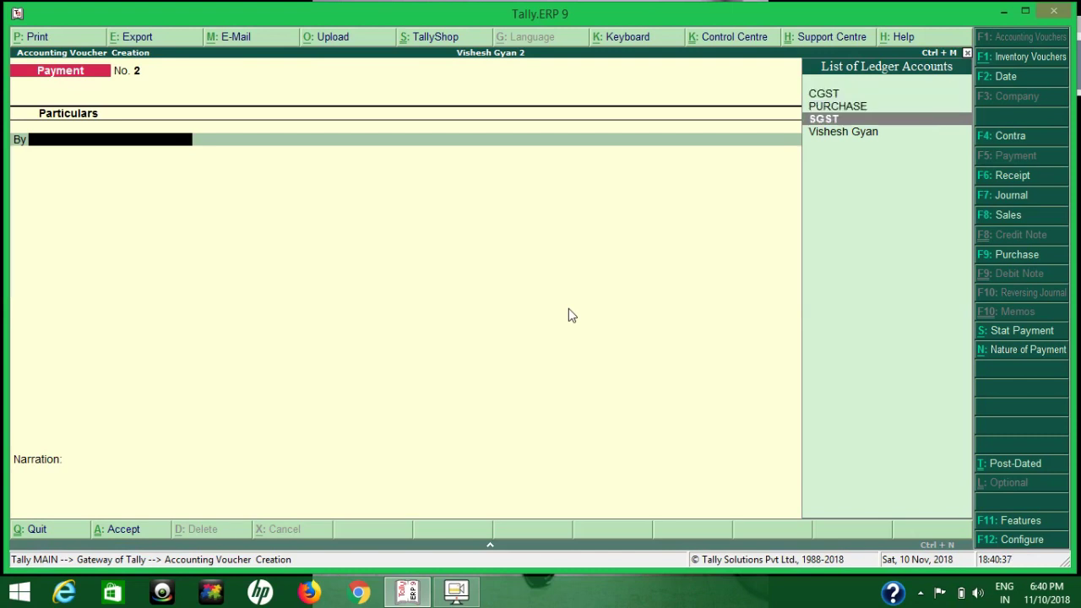
key(Down)
key(Return)
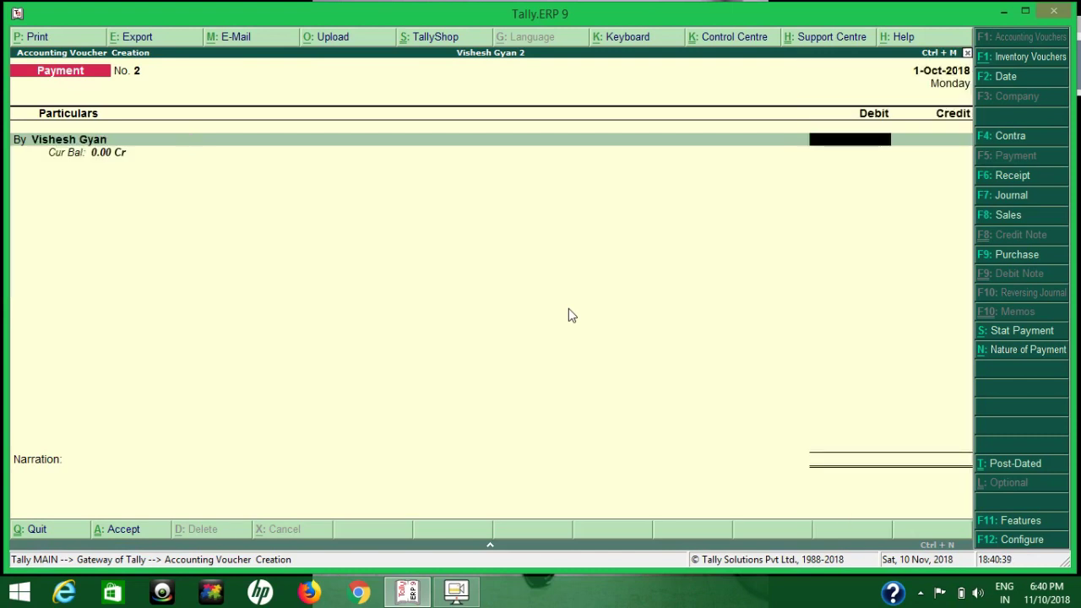
text(224)
key(Return)
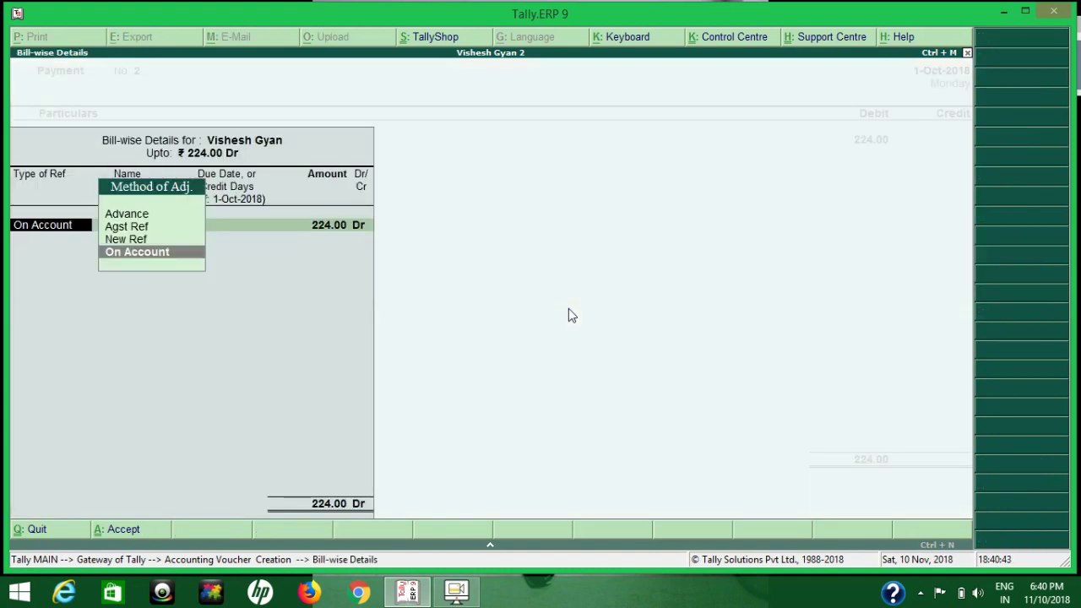
key(Return)
key(Return)
Step: Credit HDFC BANK with 224 in the second payment voucher and open its bank allocations
key(Return)
key(Return)
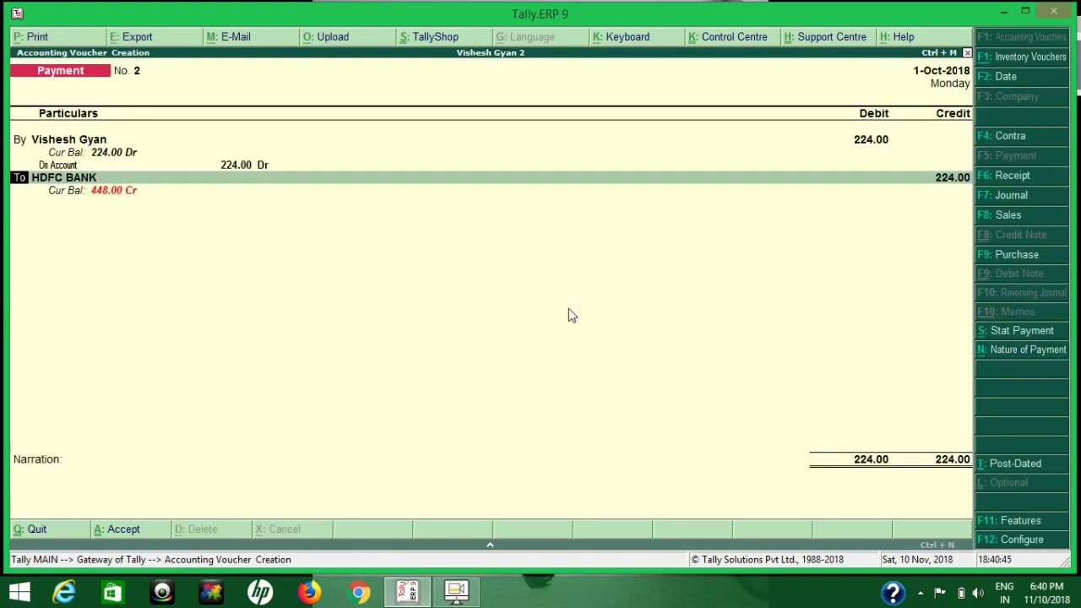
key(Return)
key(Return)
key(Return)
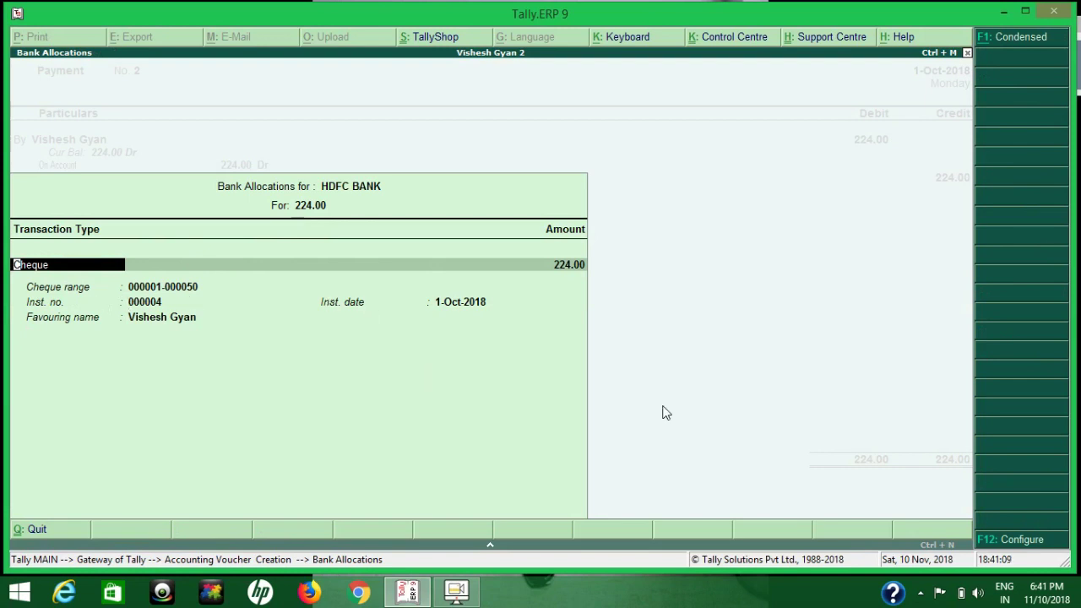
Step: Check the bank allocation setting for showing the instrument number during voucher creation, and accept the cheque allocation for HDFC BANK
click(1017, 541)
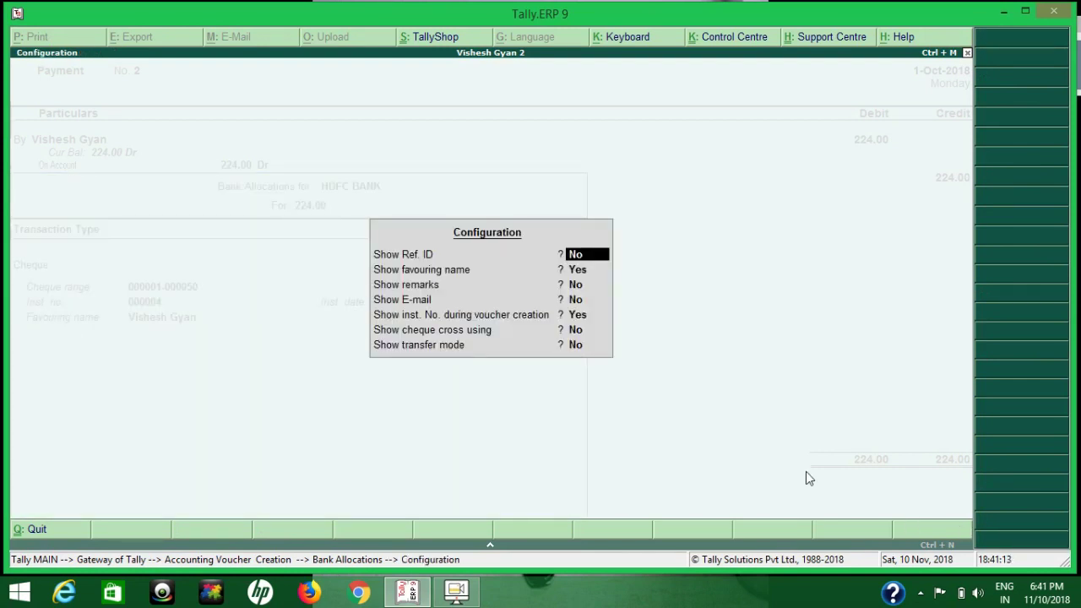
key(Down)
key(Down)
key(Down)
key(Down)
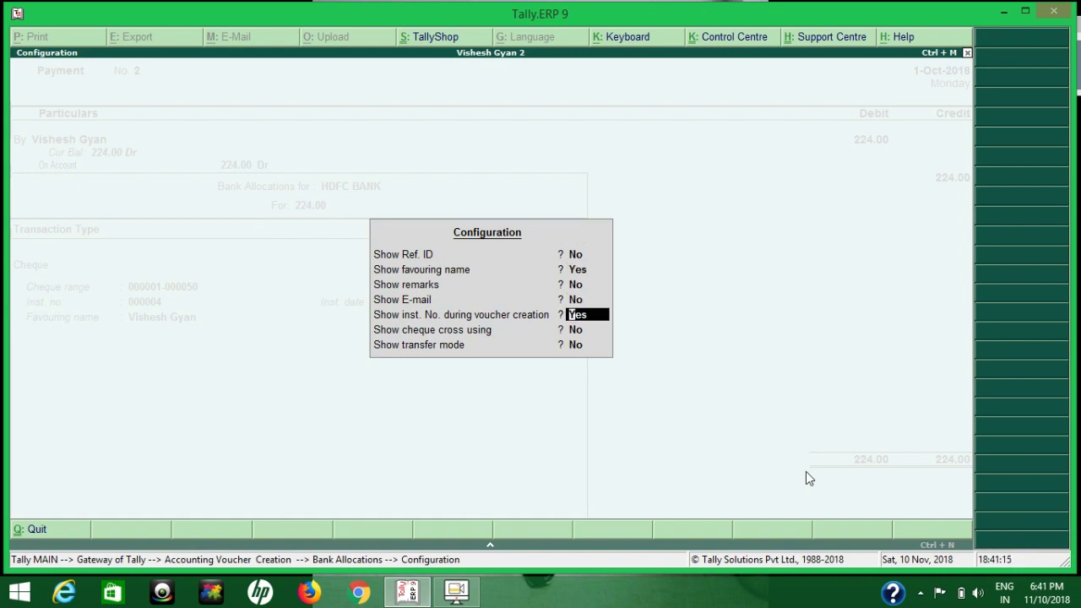
key(ctrl+a)
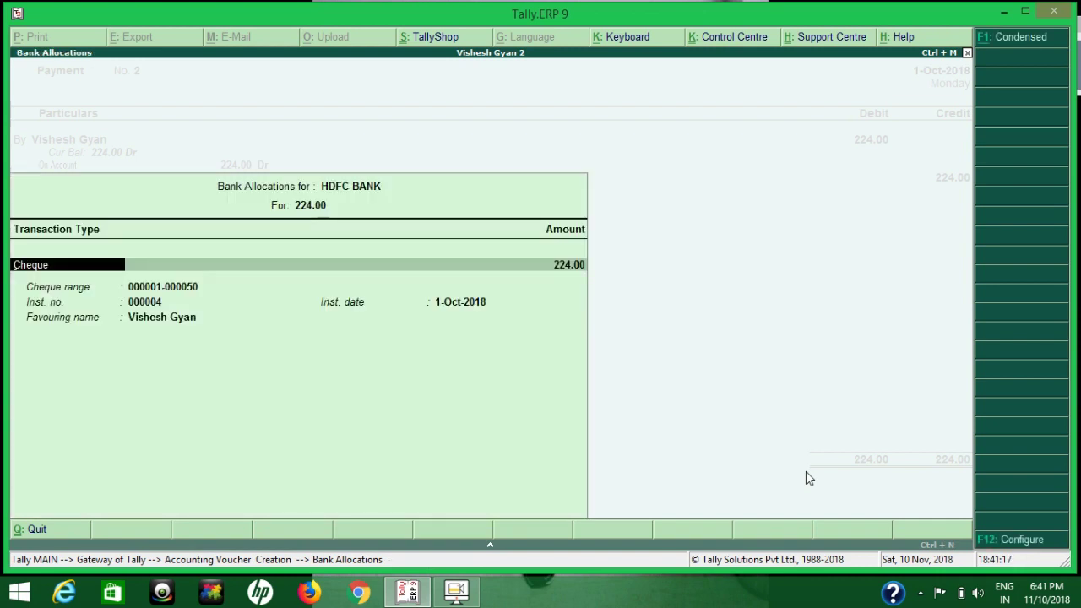
key(Return)
key(ctrl+a)
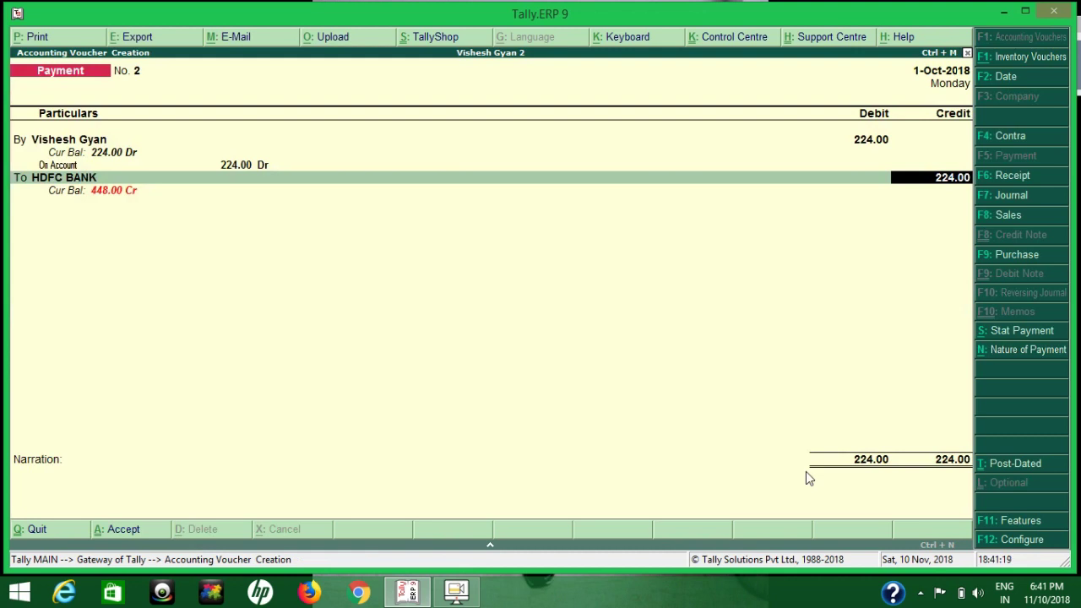
Step: Examine the payment voucher configuration, especially the bank allocation options for default bank details, auto cheque numbering and cheque range selection
click(1020, 539)
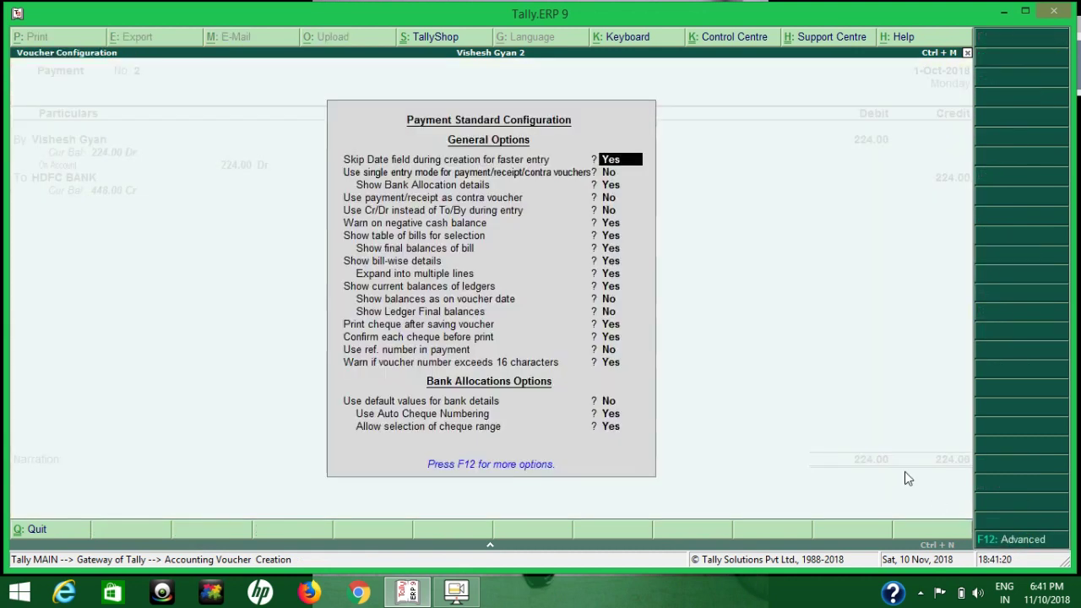
key(Down)
key(Down)
key(Down)
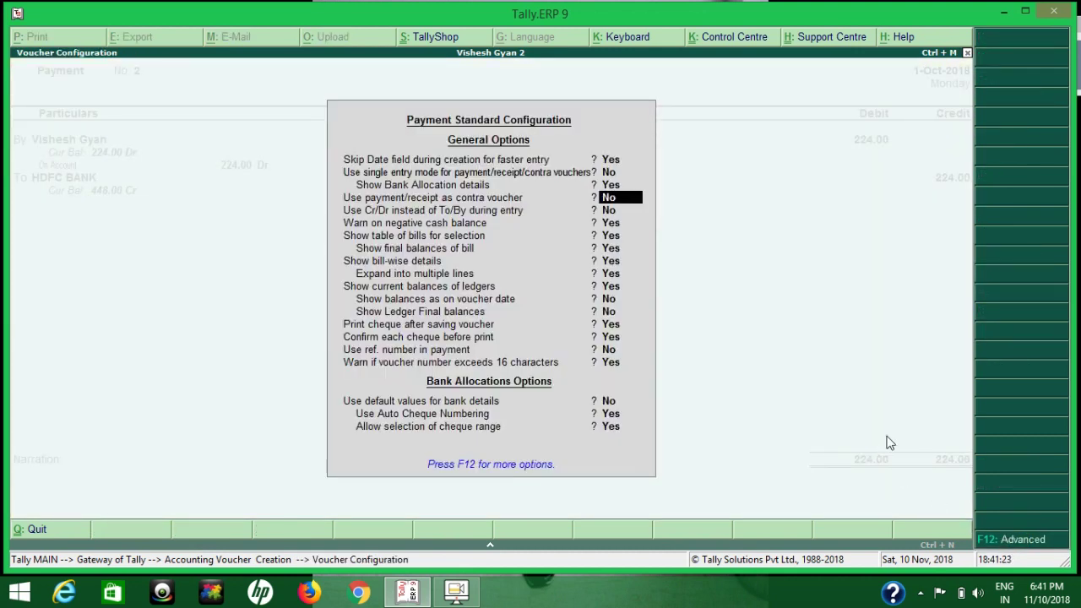
key(Down)
key(Down)
key(Down)
key(Down)
key(Down)
key(Down)
key(Down)
key(Down)
key(Down)
key(Down)
key(Down)
key(Down)
key(Down)
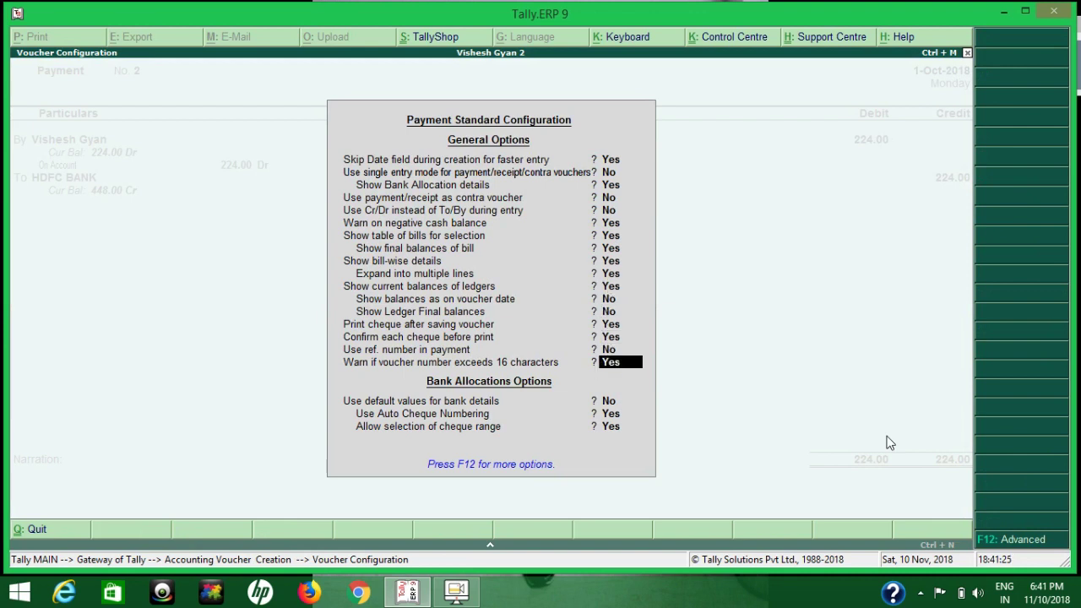
key(Down)
key(Down)
key(Up)
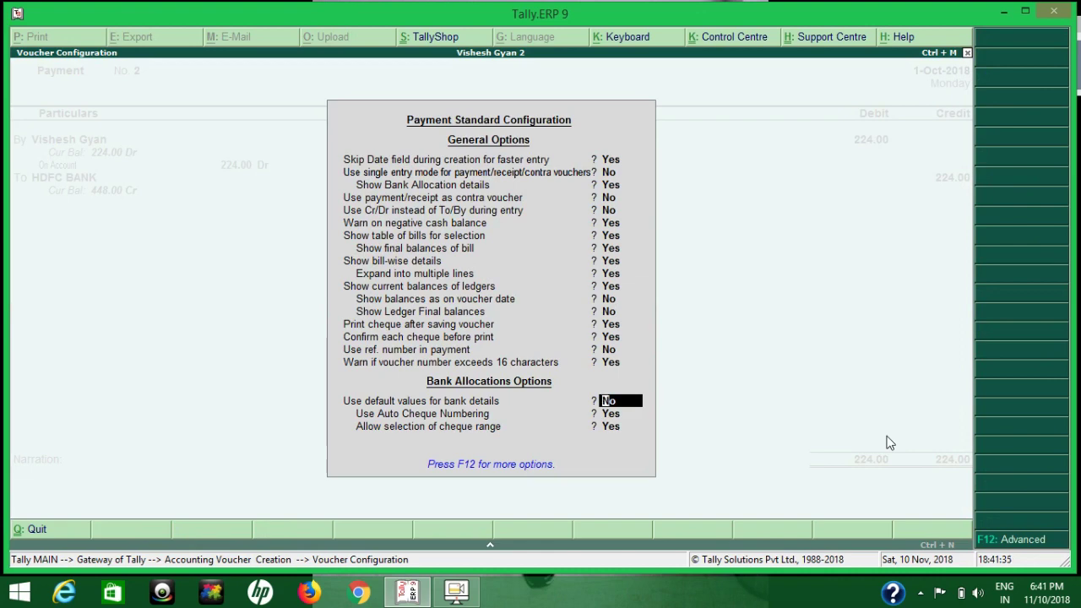
key(Return)
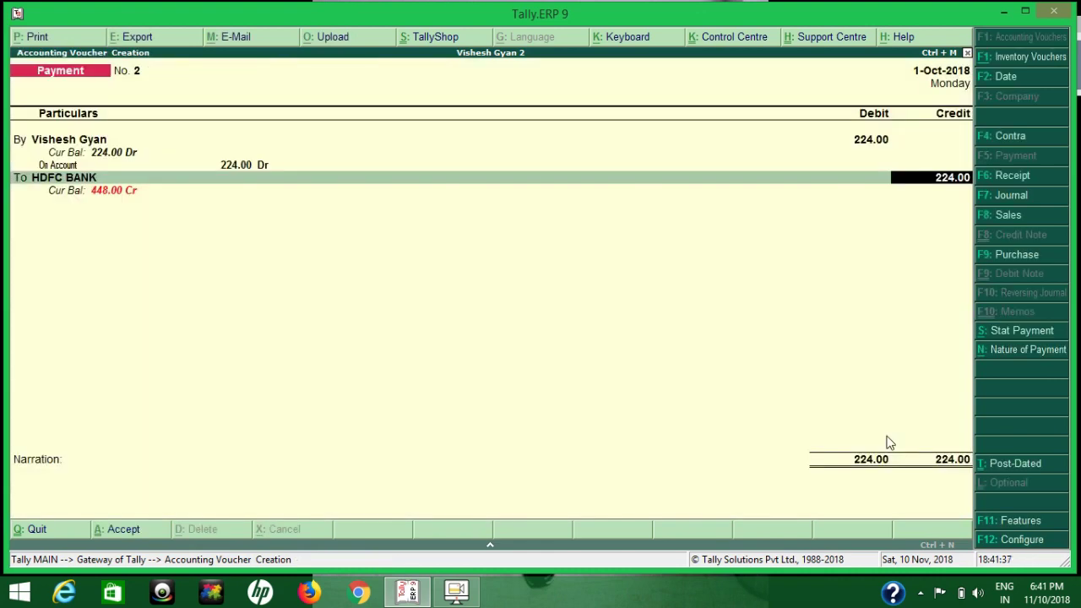
Step: Leave the narration blank and save the second payment voucher
key(Return)
key(Return)
key(Return)
key(Return)
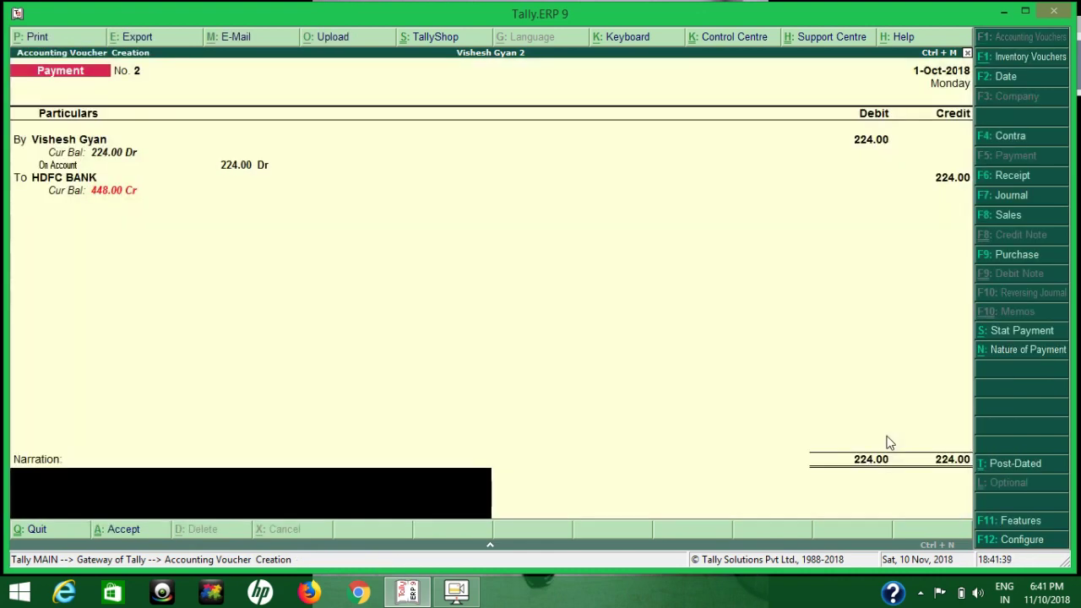
key(Return)
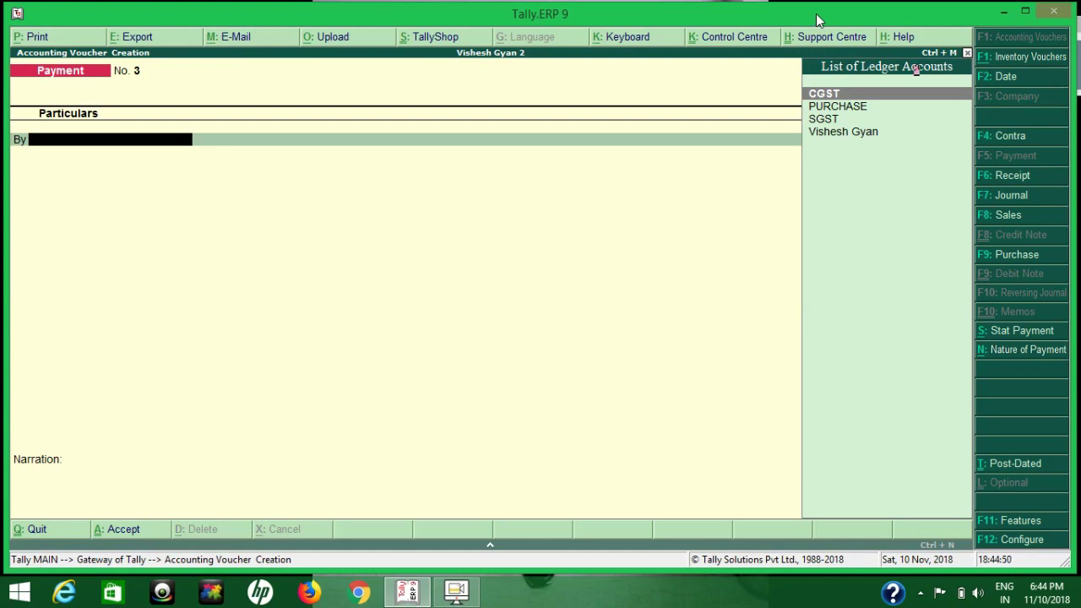
Step: Review the cheque details in the saved payment voucher No. 2 and close it without changes
key(Page_Up)
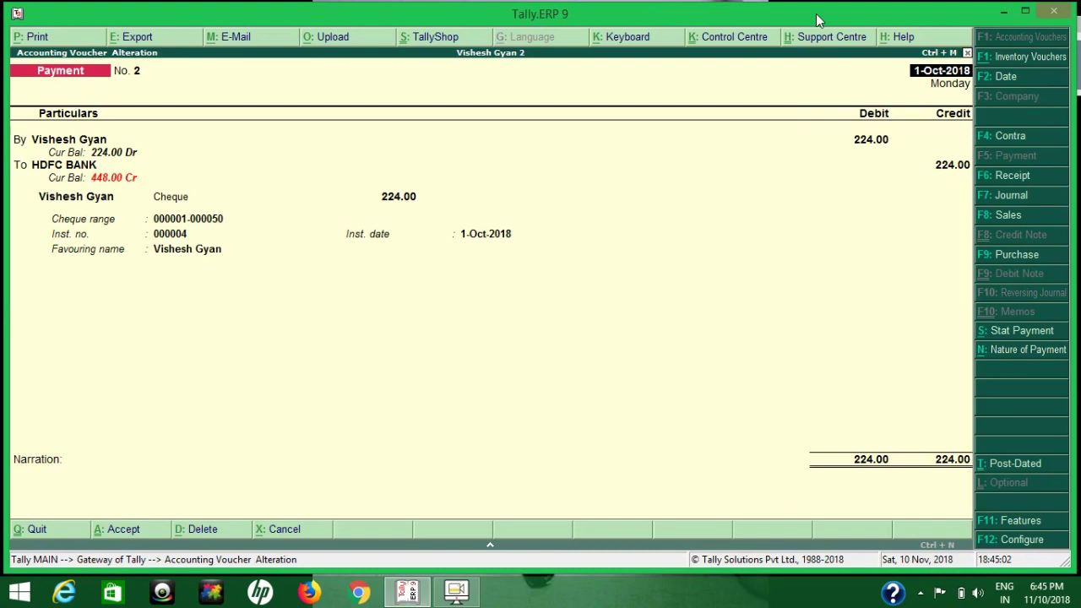
key(Escape)
key(y)
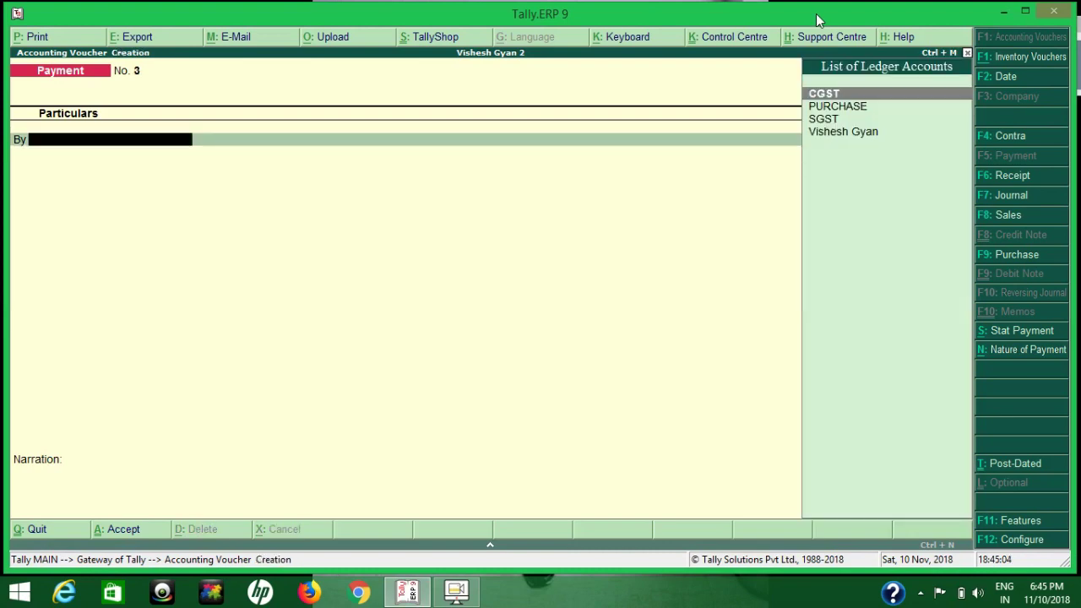
Step: Leave voucher entry and open payment voucher No. 1 from the Day Book to view its cheque details
key(Escape)
key(y)
key(d)
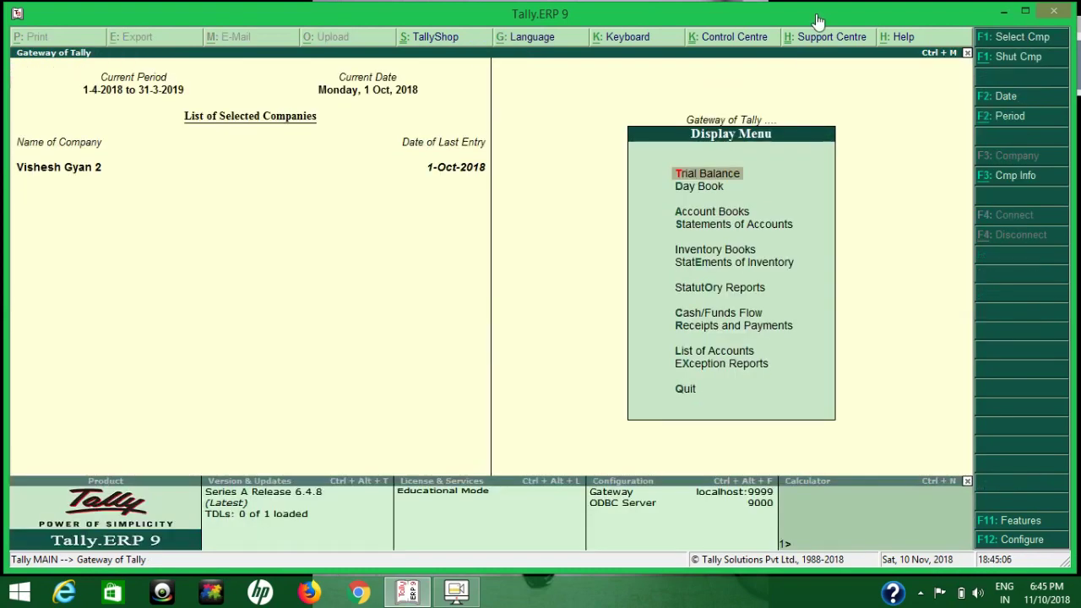
key(Down)
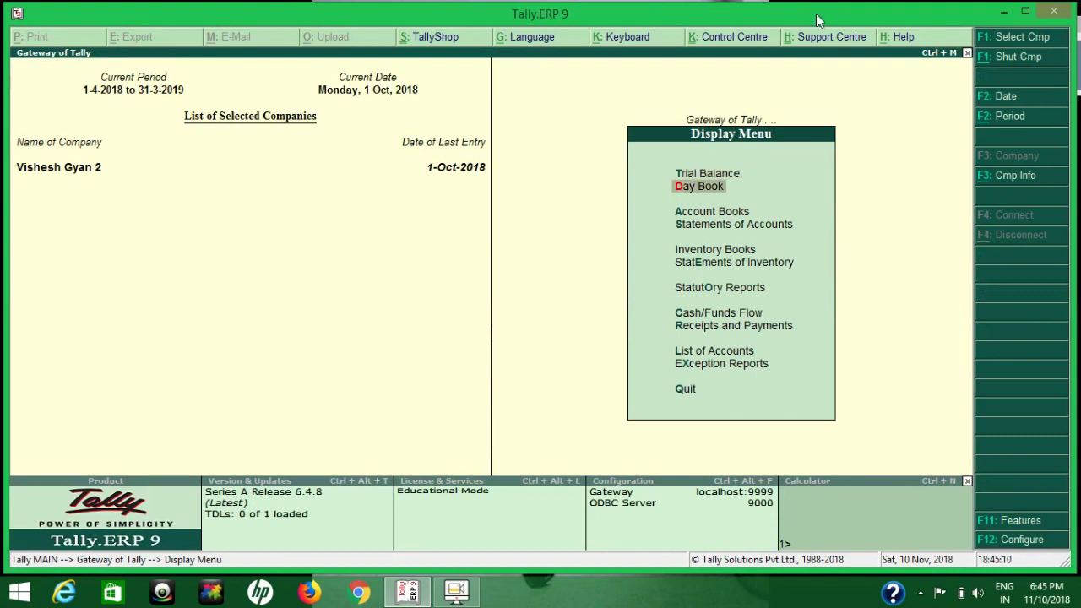
key(Return)
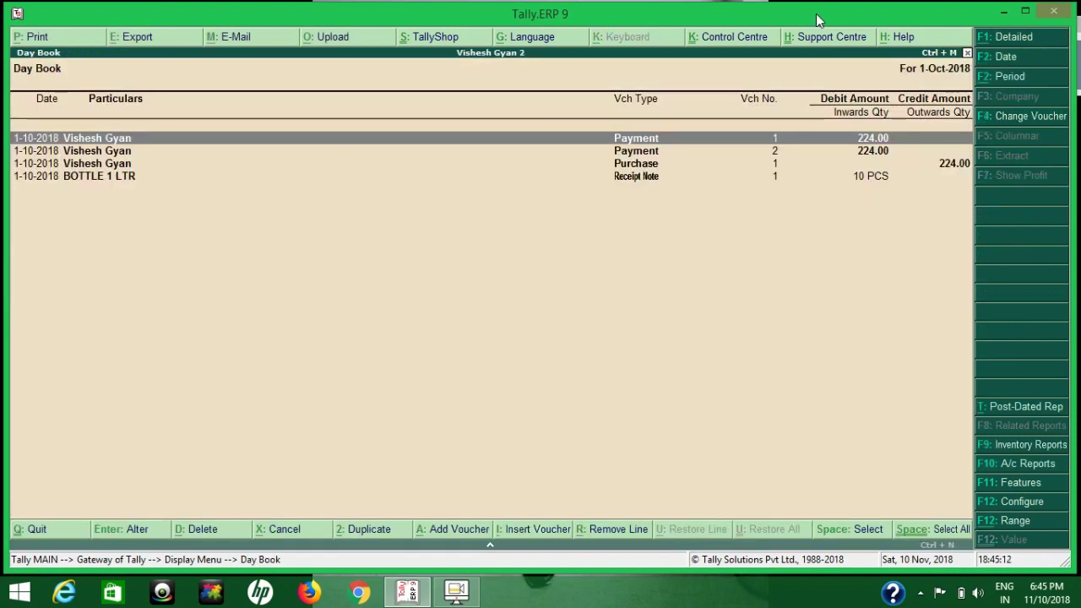
key(Return)
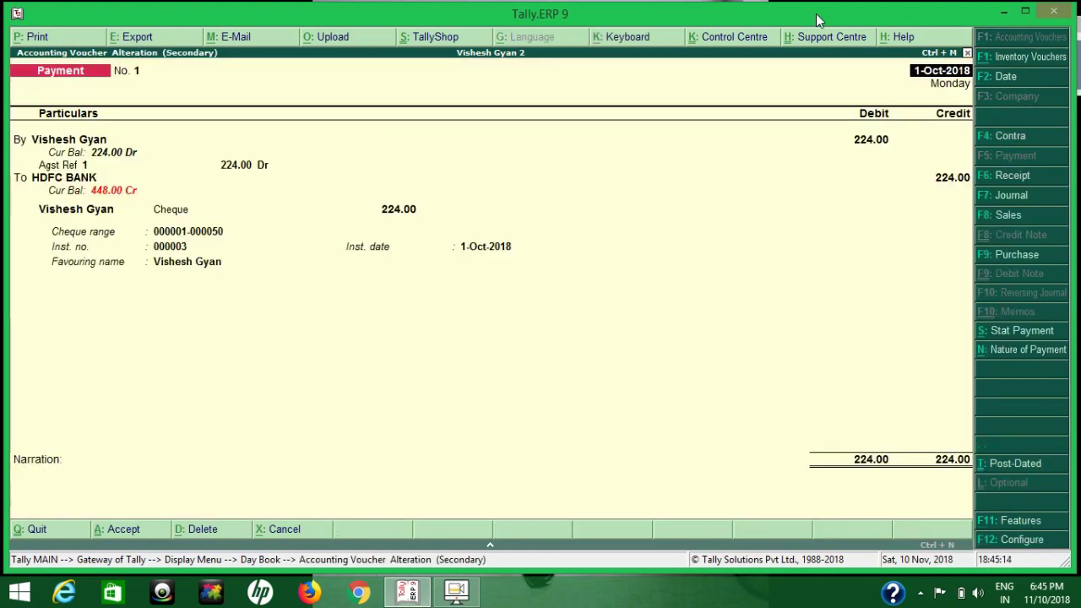